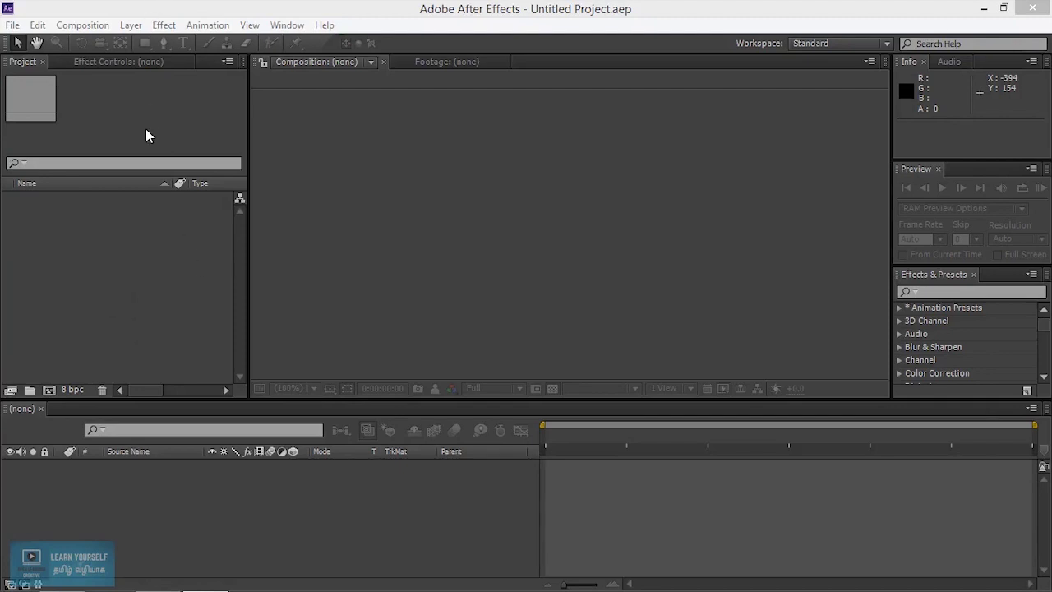
- Import 6_Robot06.jpg (4342 x 2470) from the ProjectImages folder as JPEG footage
double_click(141, 297)
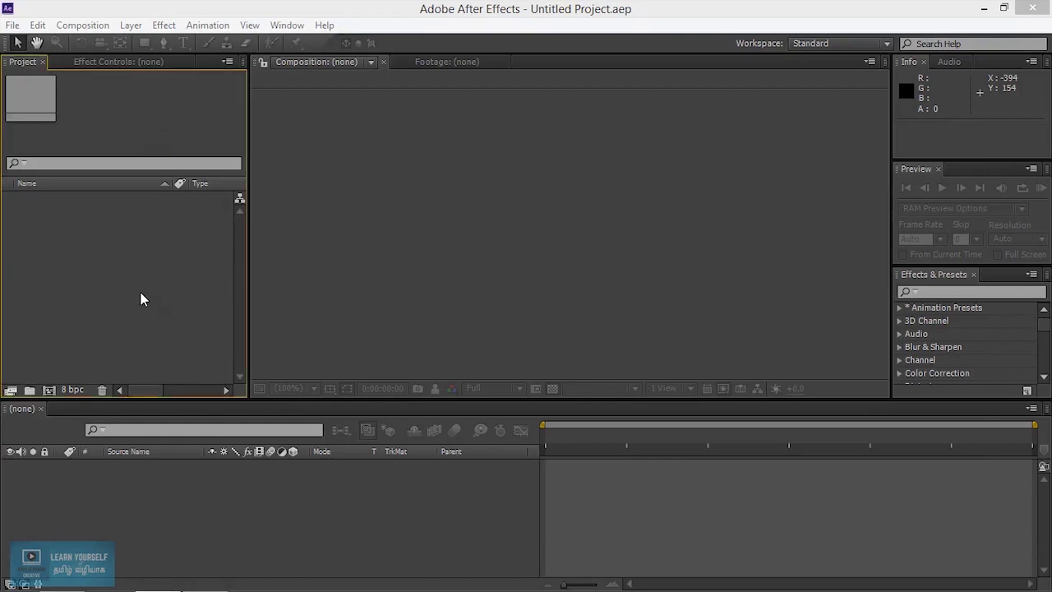
left_click_drag(633, 131, 631, 282)
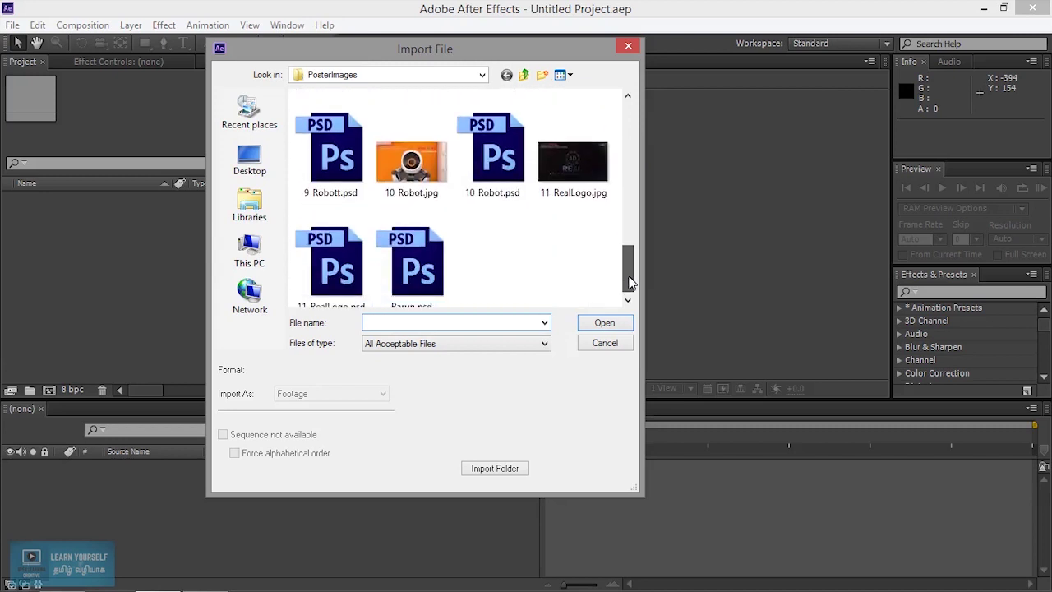
left_click(523, 76)
left_click_drag(632, 120, 625, 150)
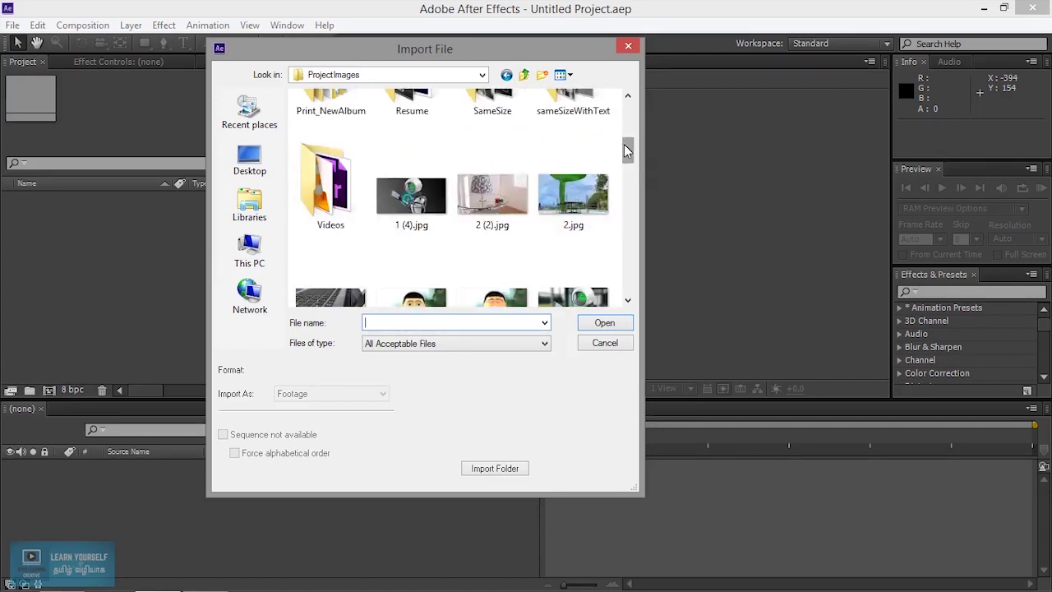
scroll(627, 157, "down", 1)
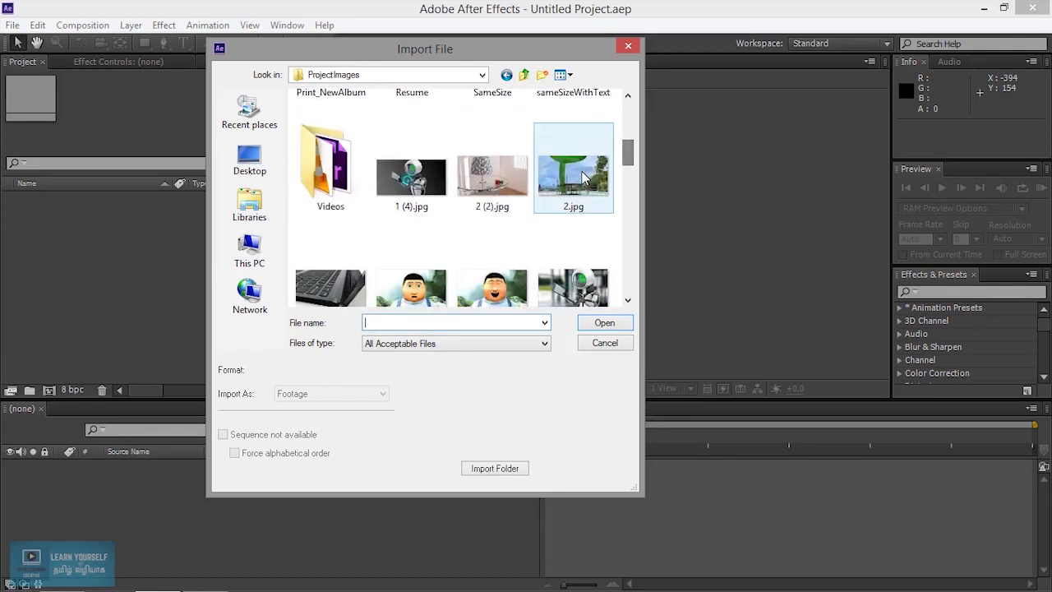
left_click(577, 263)
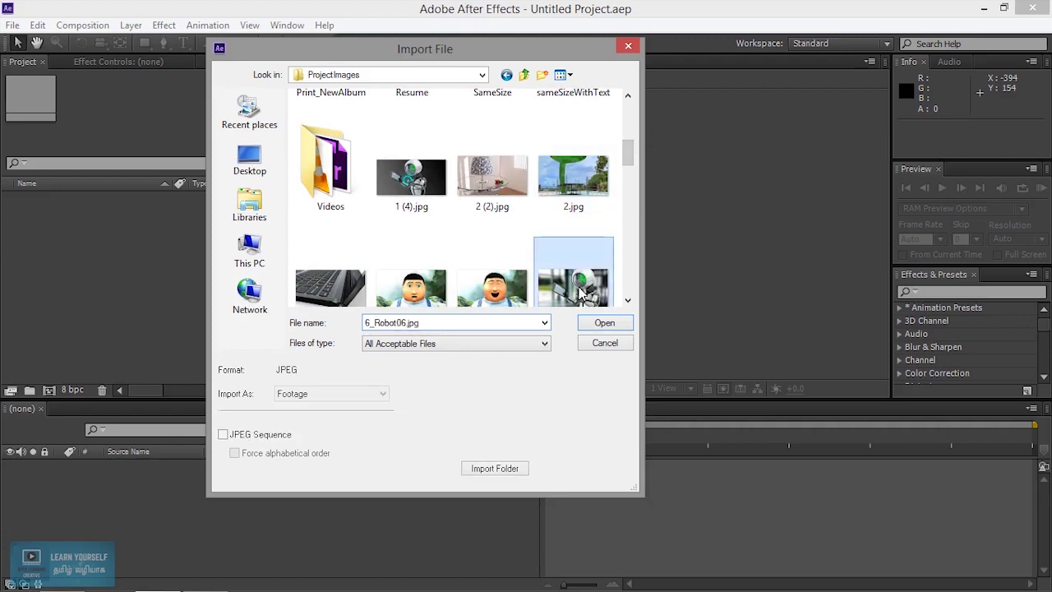
left_click(608, 323)
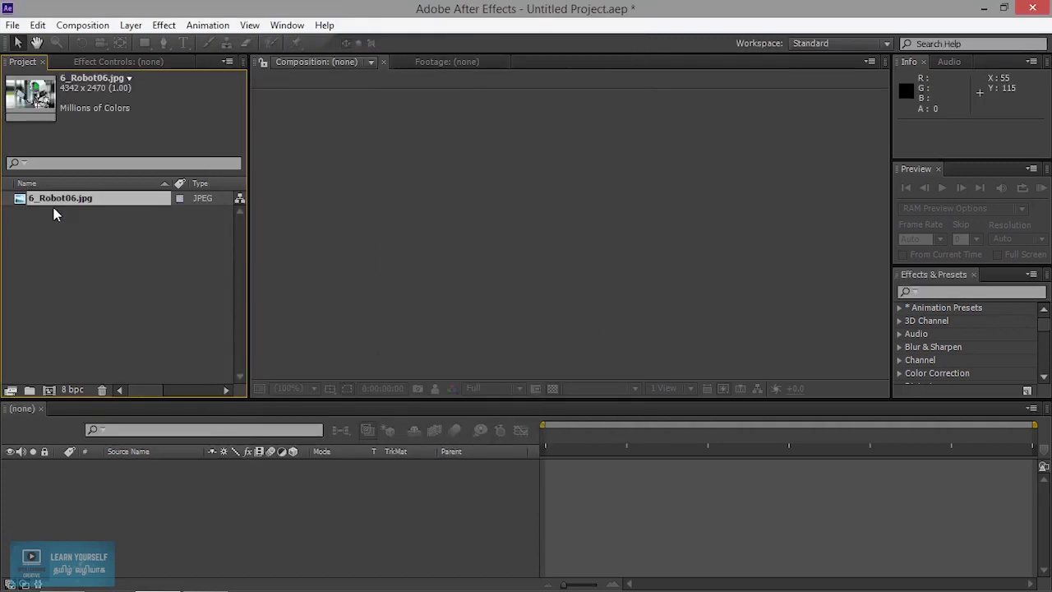
- Drag 6_Robot06.jpg into the Timeline to create a 4342 x 2470, 24 fps composition
left_click_drag(60, 197, 109, 507)
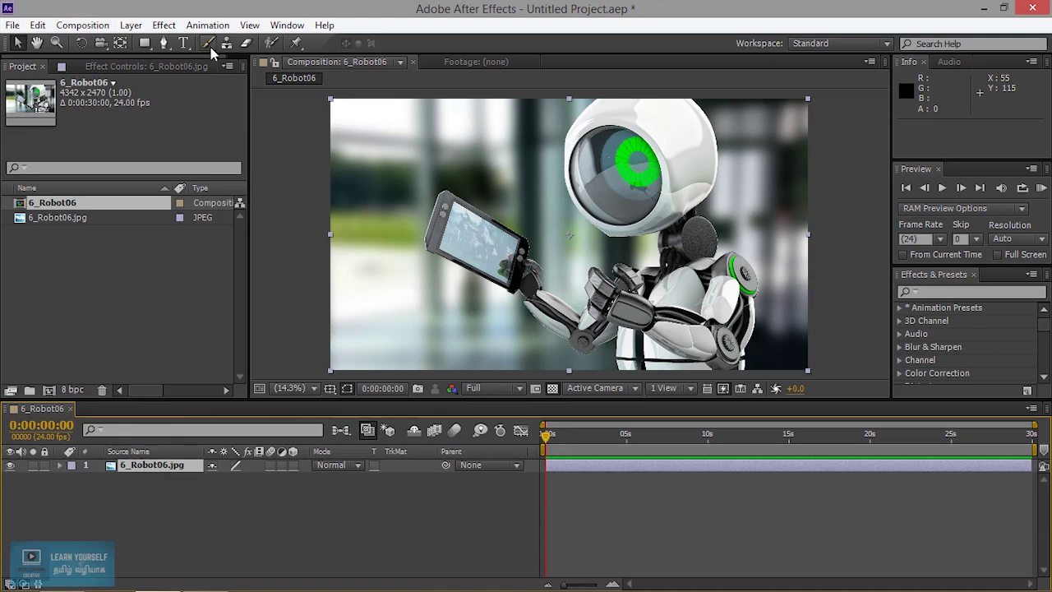
left_click(163, 25)
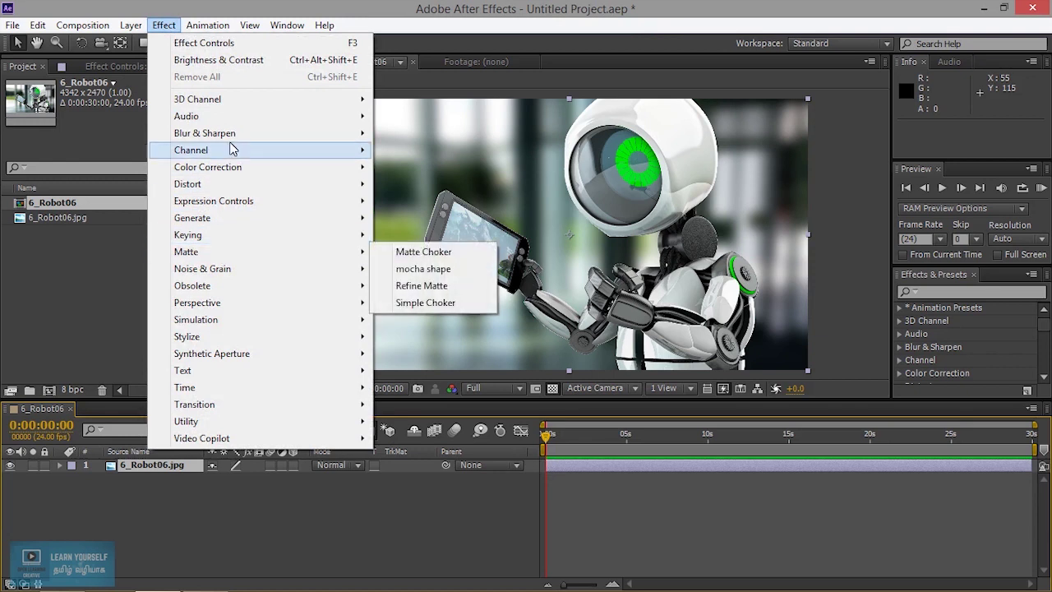
- Apply Color Correction > Hue/Saturation to the 6_Robot06.jpg layer
mouse_move(204, 168)
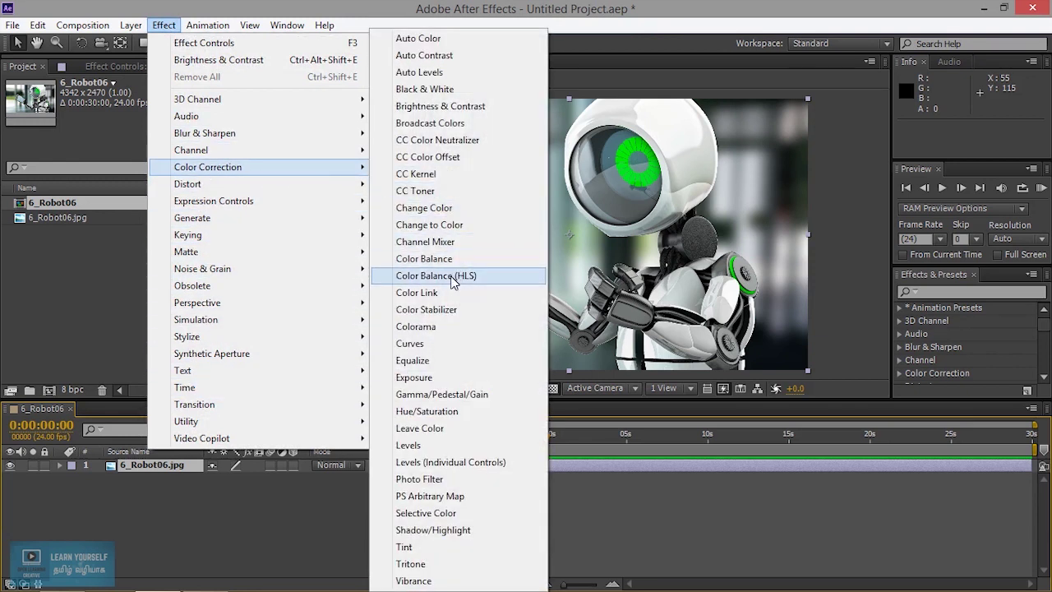
left_click(461, 418)
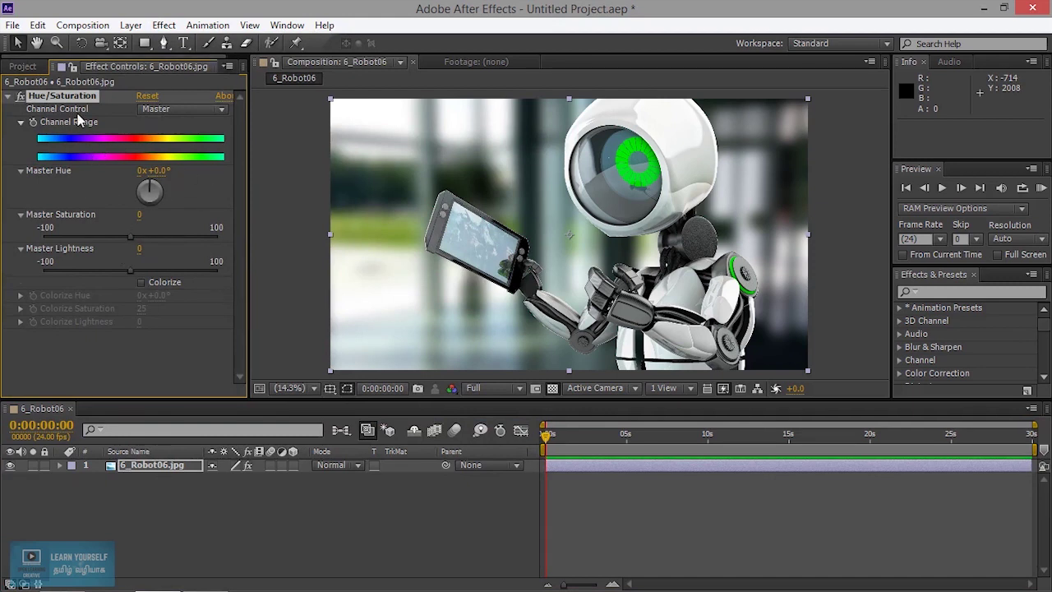
- Roughly adjust Hue/Saturation's Master Saturation and Master Lightness in Effect Controls
left_click(23, 68)
left_click(98, 68)
left_click(8, 97)
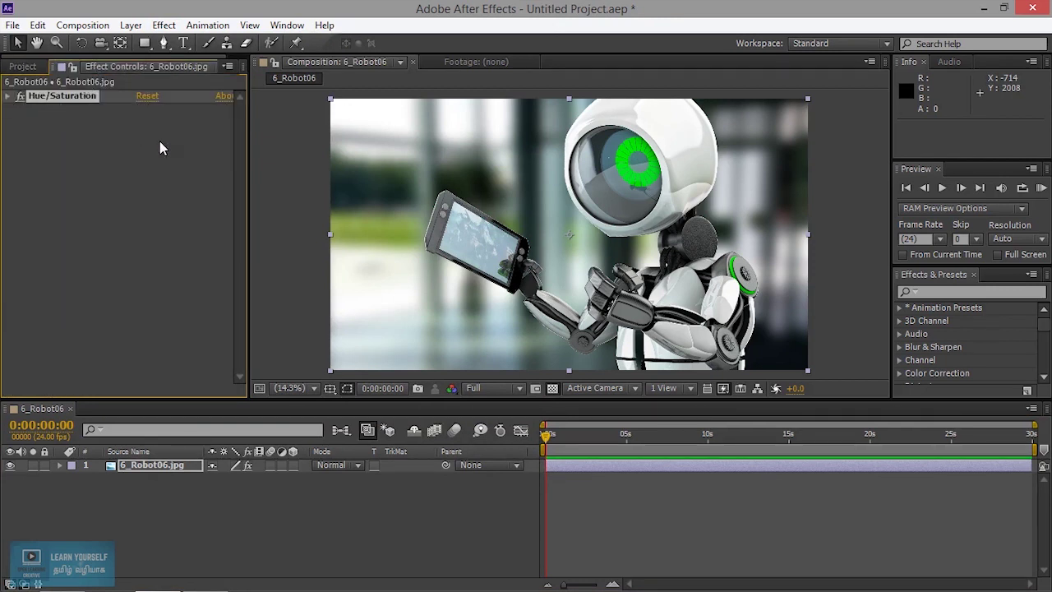
left_click(8, 97)
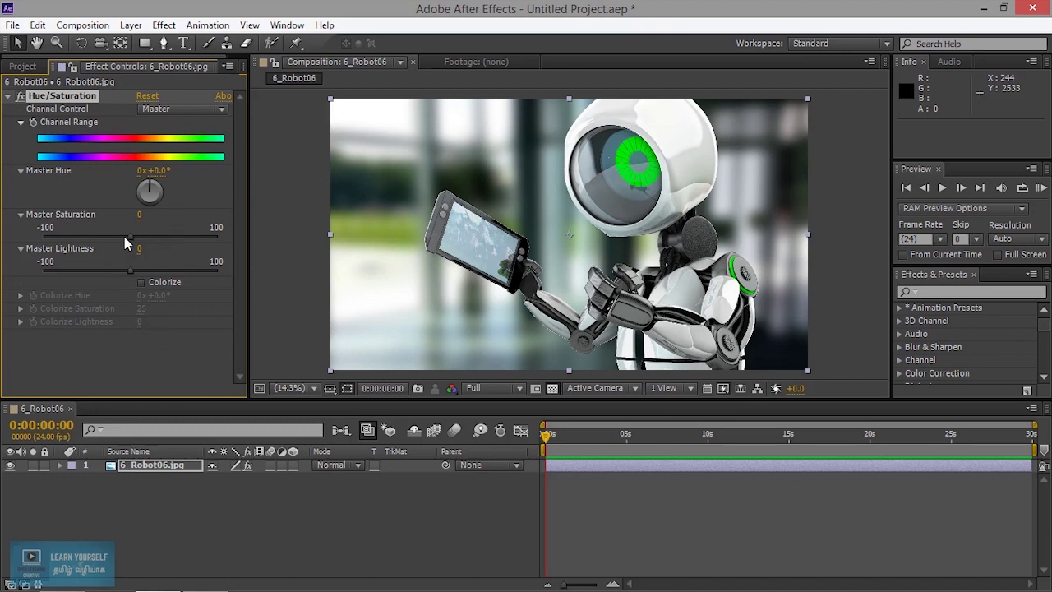
mouse_move(130, 236)
left_mouse_down()
mouse_move(222, 227)
mouse_move(138, 225)
left_mouse_up()
mouse_move(132, 270)
left_mouse_down()
mouse_move(189, 269)
mouse_move(120, 263)
left_mouse_up()
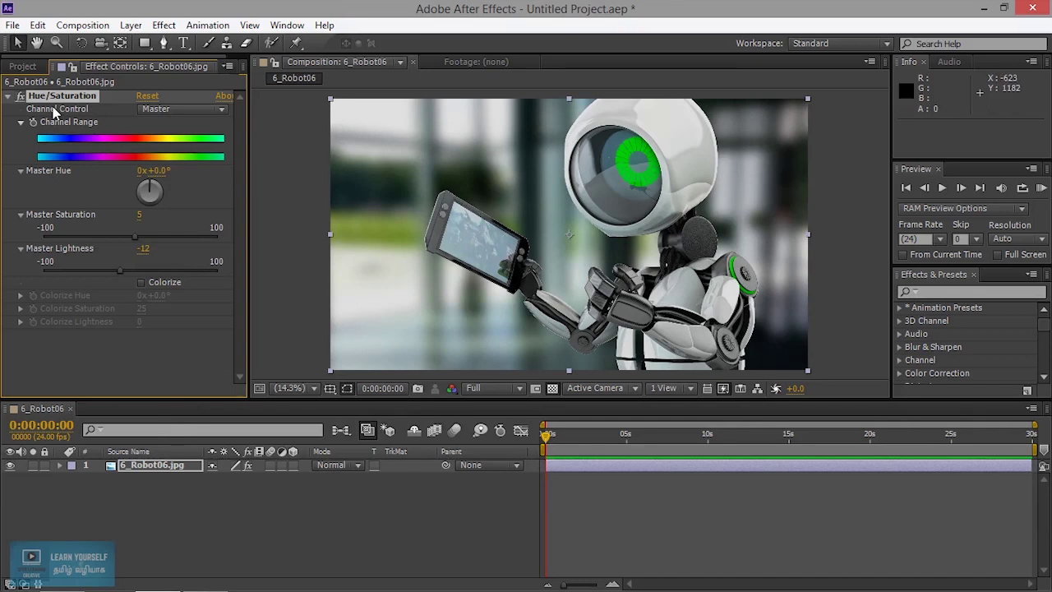
- Set Master Saturation to 75 and Master Lightness to 36, then switch Hue/Saturation off
left_click(10, 98)
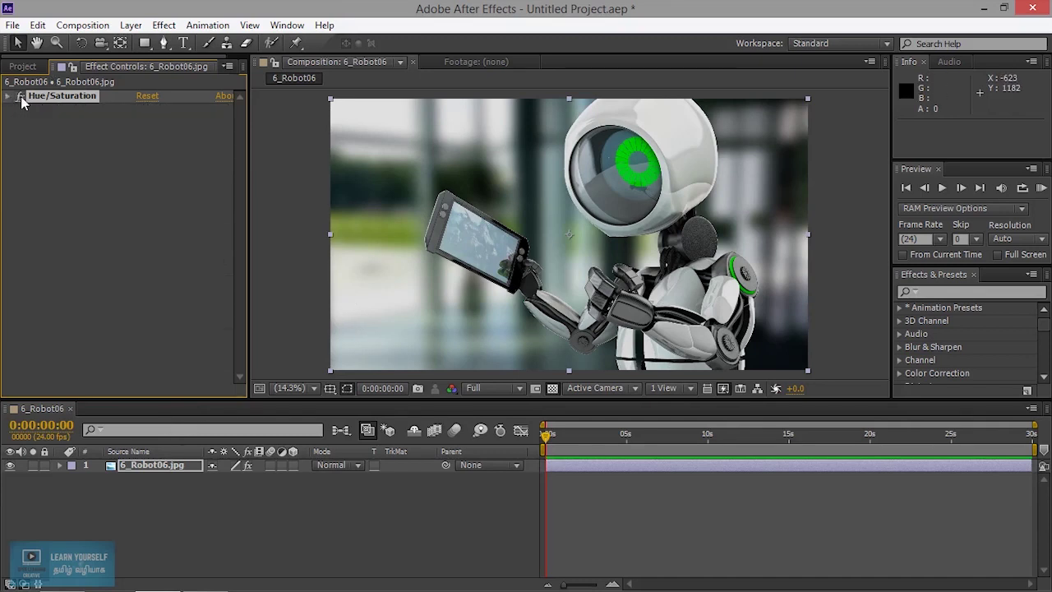
left_click(8, 97)
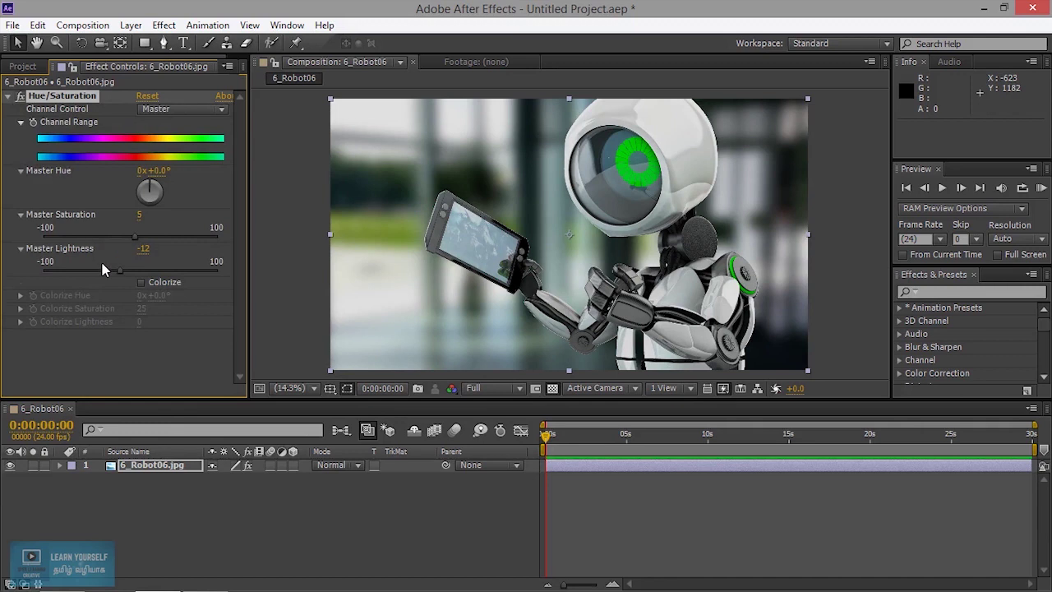
left_click_drag(135, 237, 196, 237)
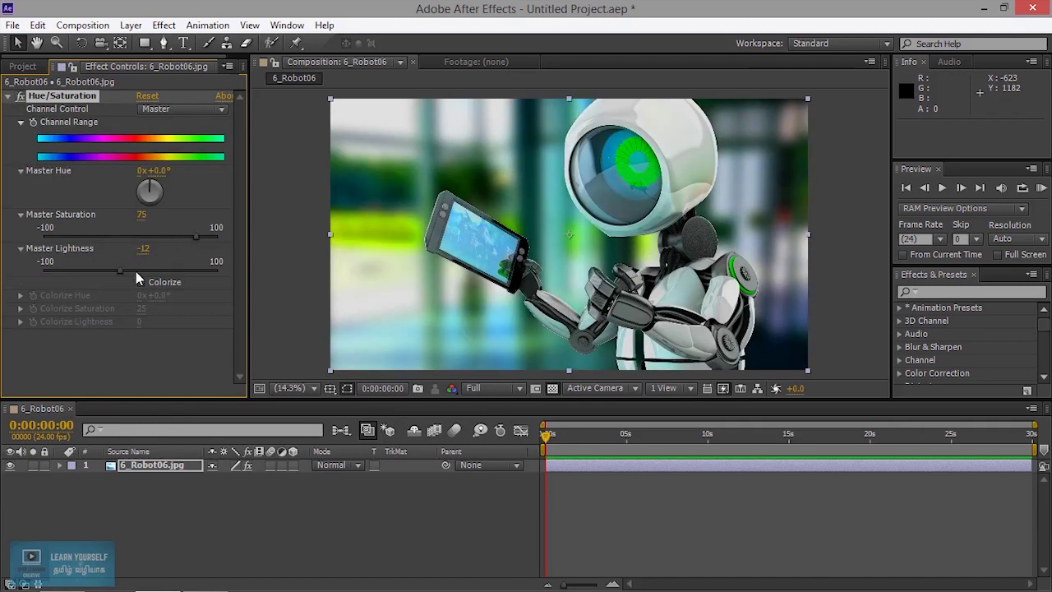
left_click_drag(118, 270, 161, 272)
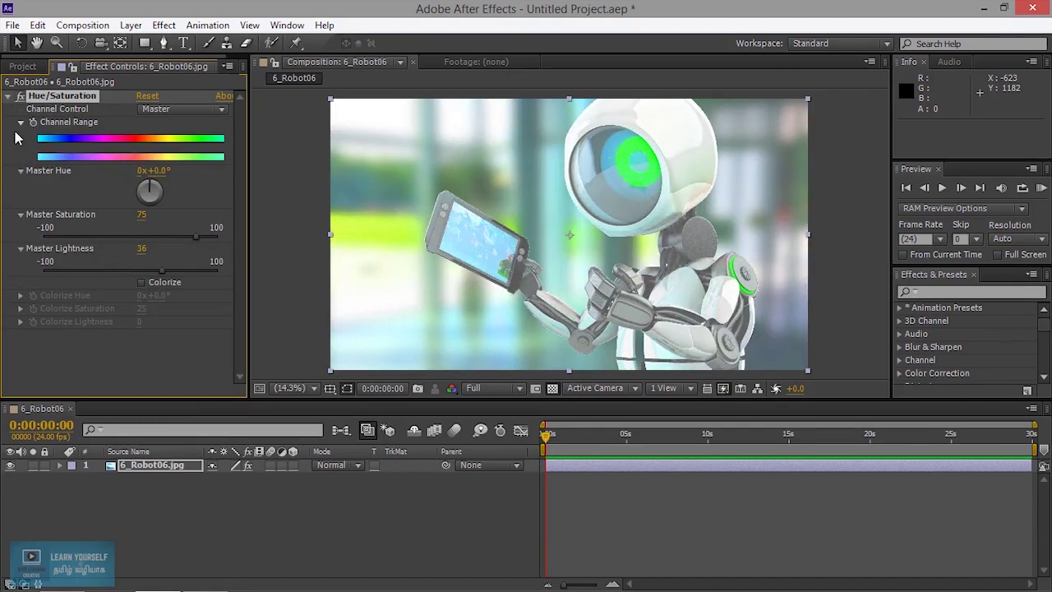
left_click(21, 96)
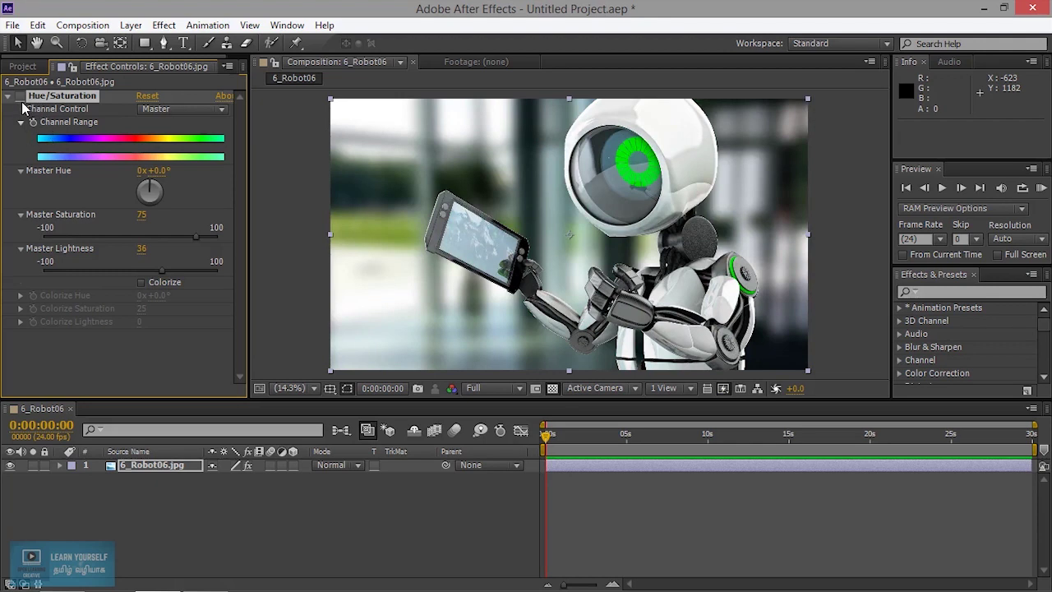
- Re-enable Hue/Saturation and toggle the layer's effects on and off to compare
left_click(21, 97)
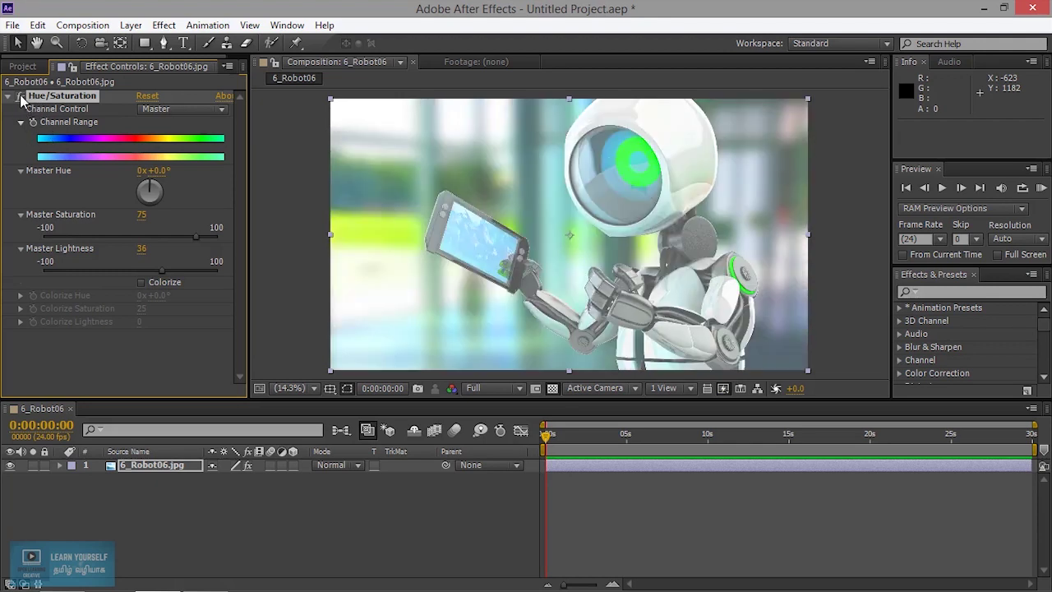
left_click(244, 467)
left_click(244, 466)
left_click(245, 466)
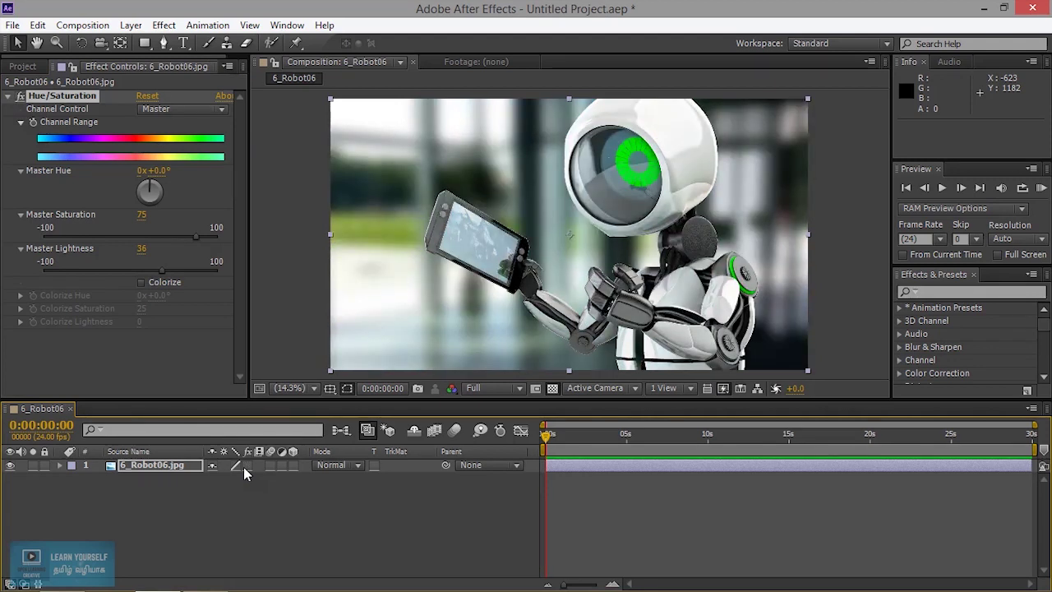
left_click(244, 466)
left_click(243, 466)
- Turn Hue/Saturation back on, collapse its settings and select the 6_Robot06.jpg layer
left_click(23, 97)
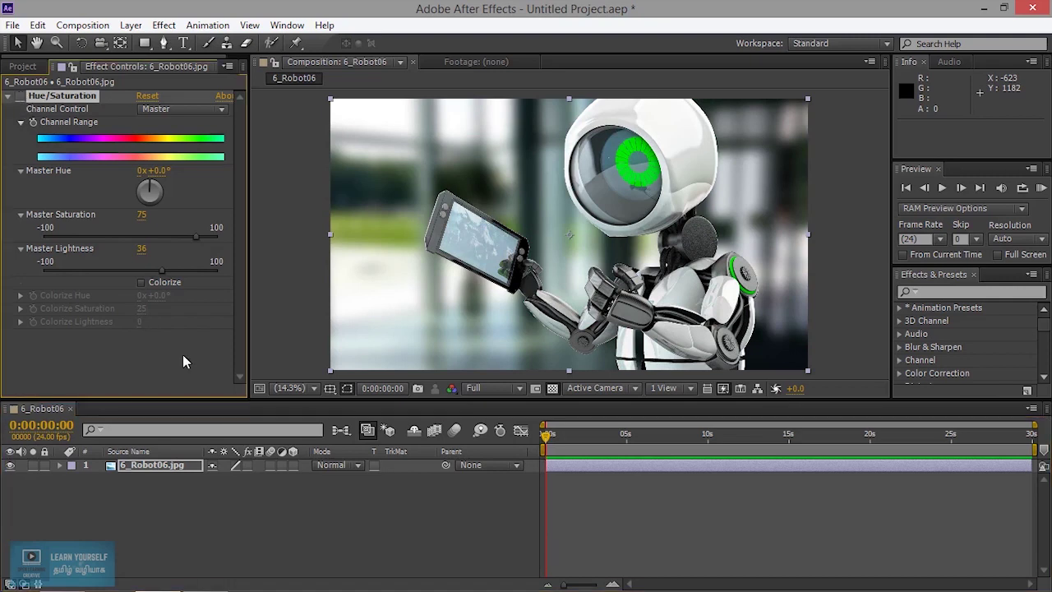
left_click(214, 428)
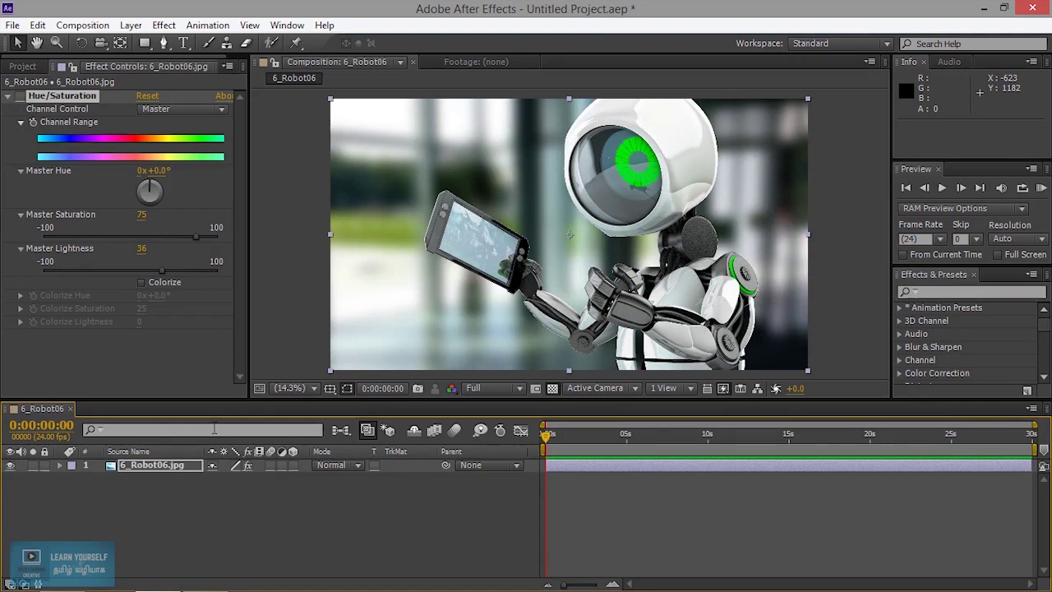
left_click(22, 96)
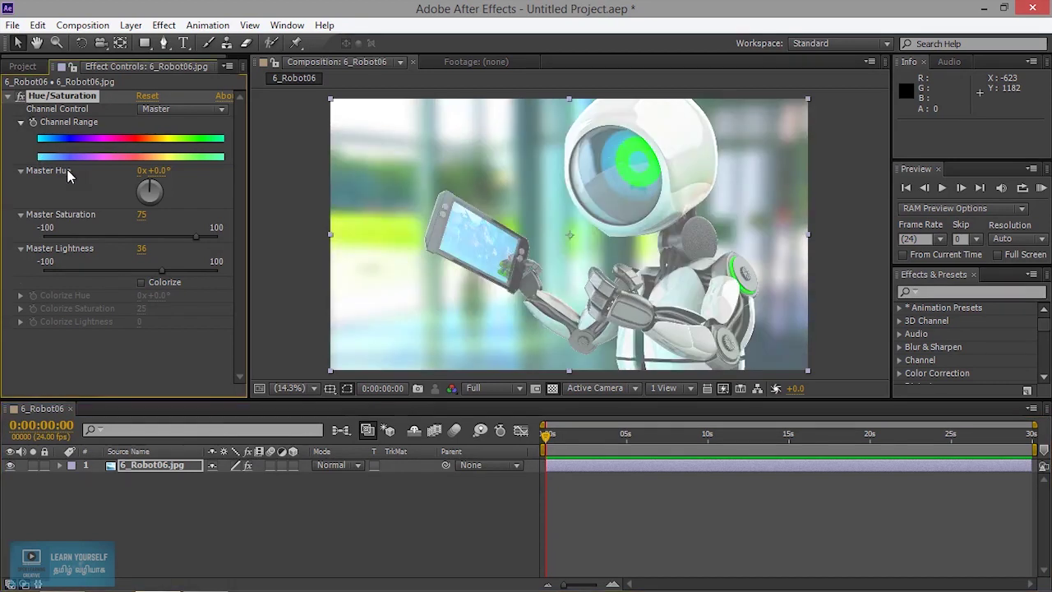
left_click(7, 96)
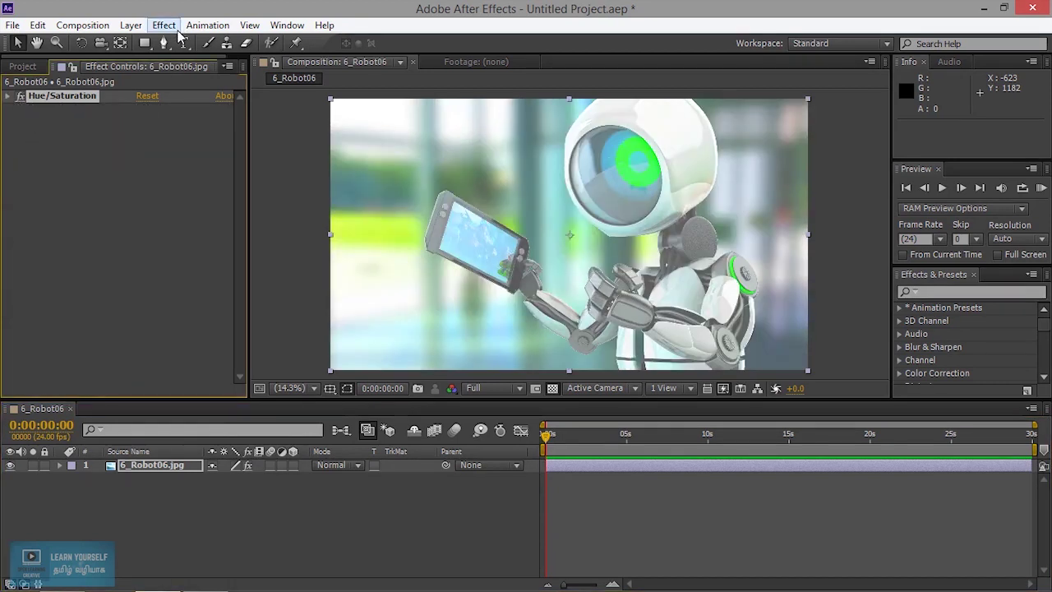
left_click(161, 465)
- Add Blur & Sharpen > Fast Blur to the robot layer via its context menu
right_click(161, 464)
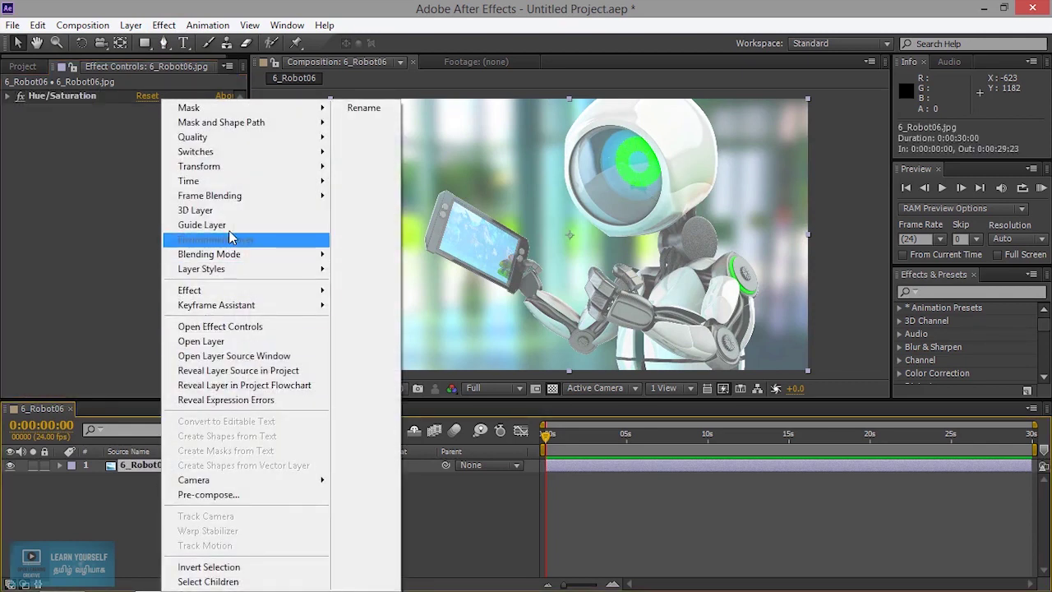
mouse_move(239, 293)
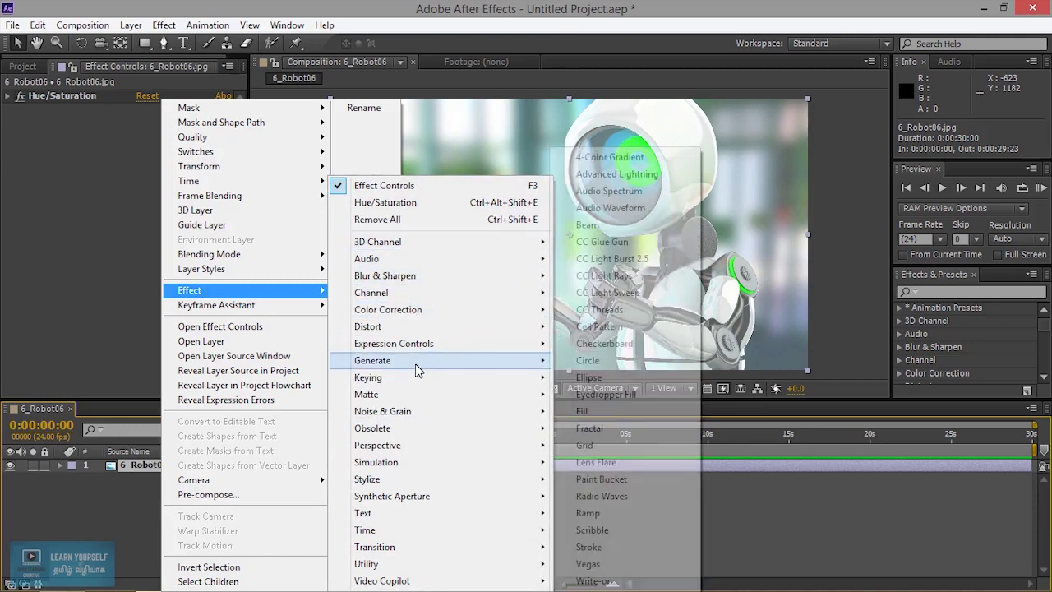
mouse_move(411, 296)
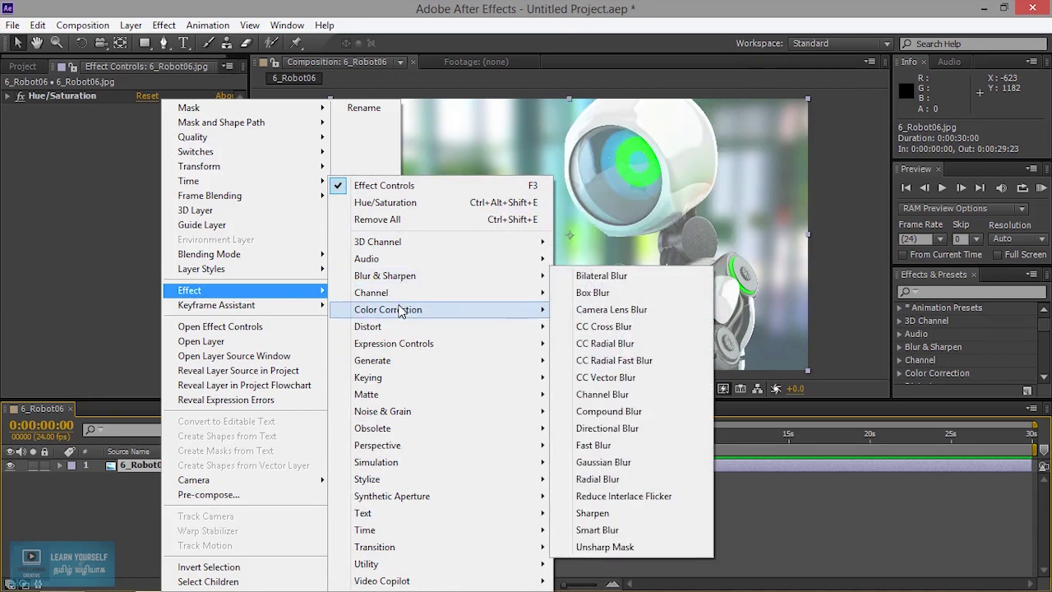
mouse_move(392, 277)
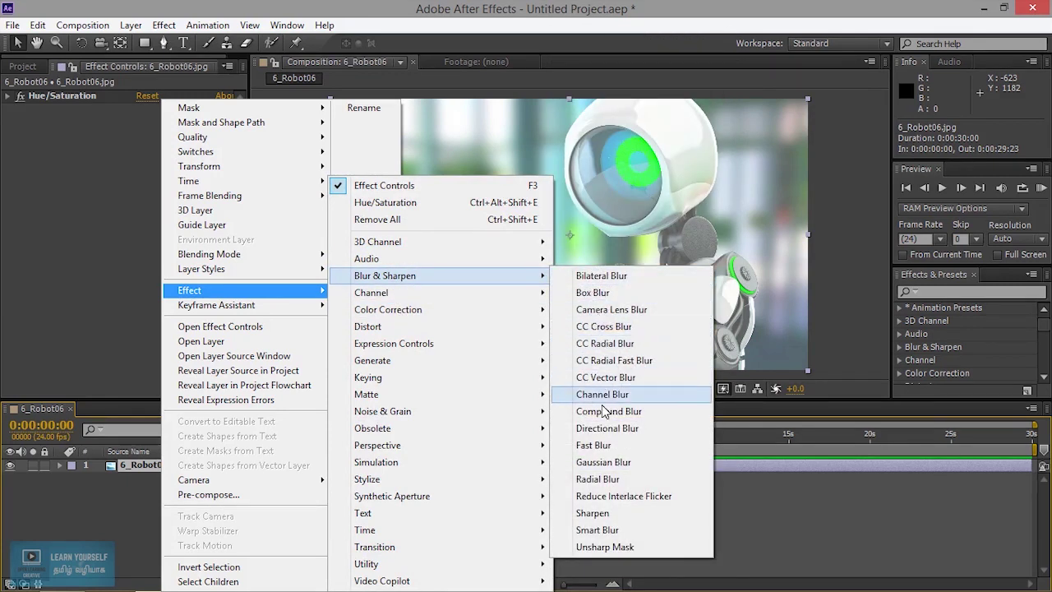
left_click(608, 446)
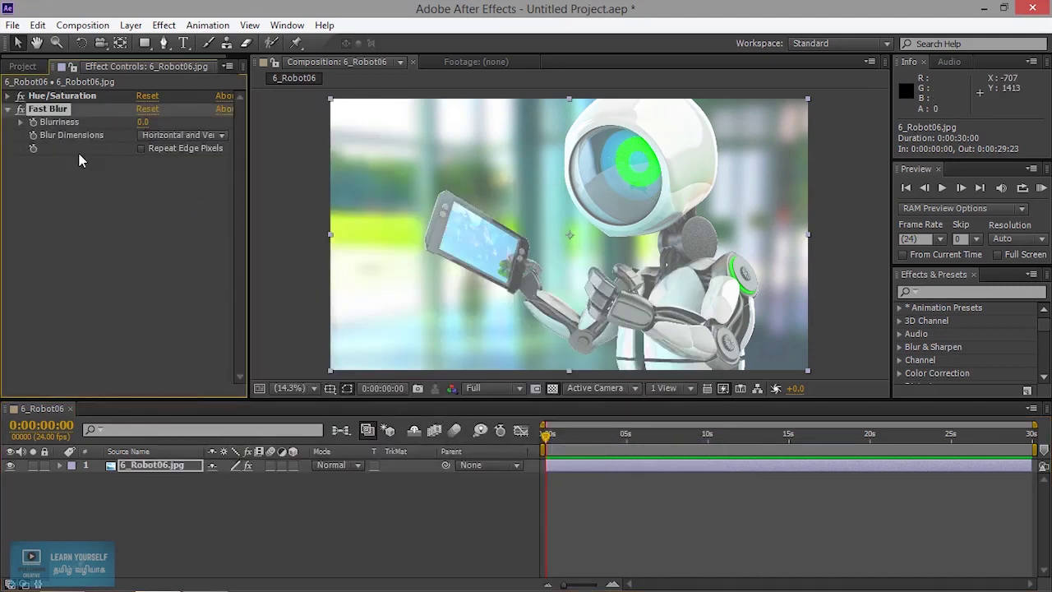
- Set Fast Blur Blurriness to 63.0 and compare with the layer's effects off and on
left_click_drag(142, 121, 194, 122)
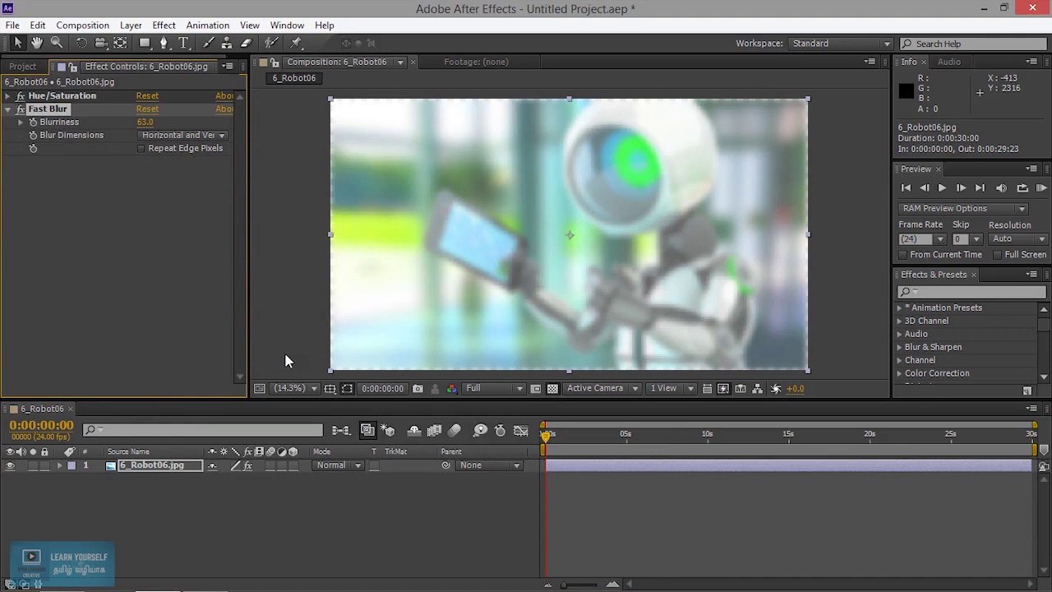
left_click(246, 466)
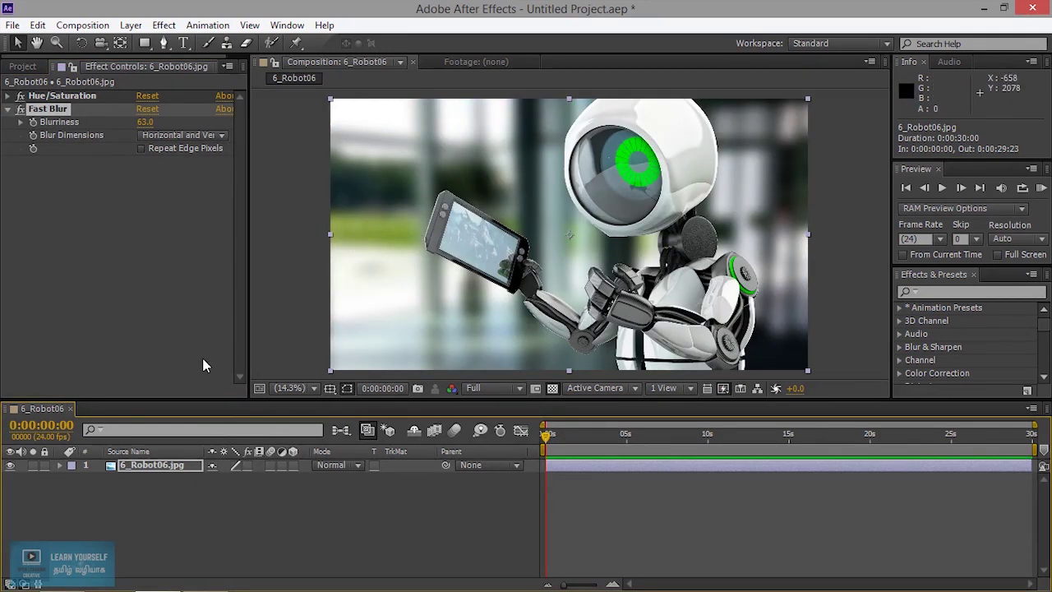
left_click(246, 466)
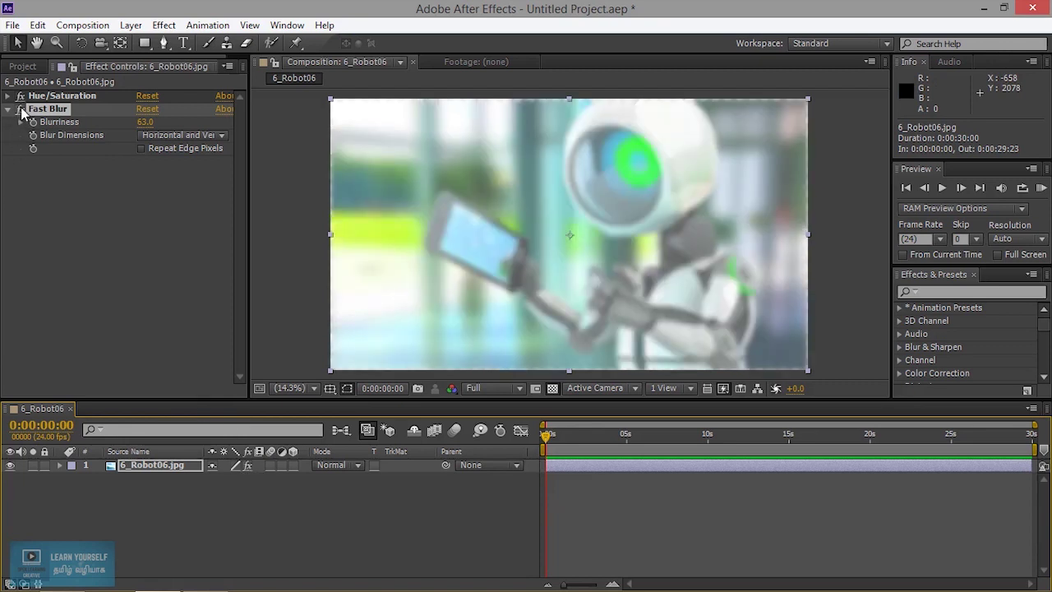
- Switch Hue/Saturation and Fast Blur off individually, then back on
left_click(21, 96)
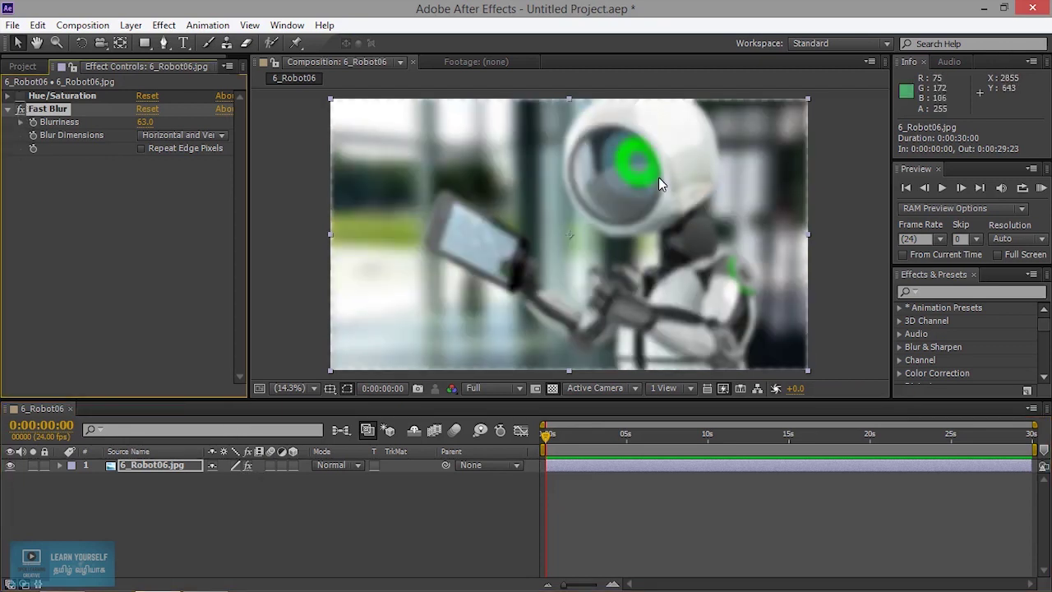
left_click(21, 108)
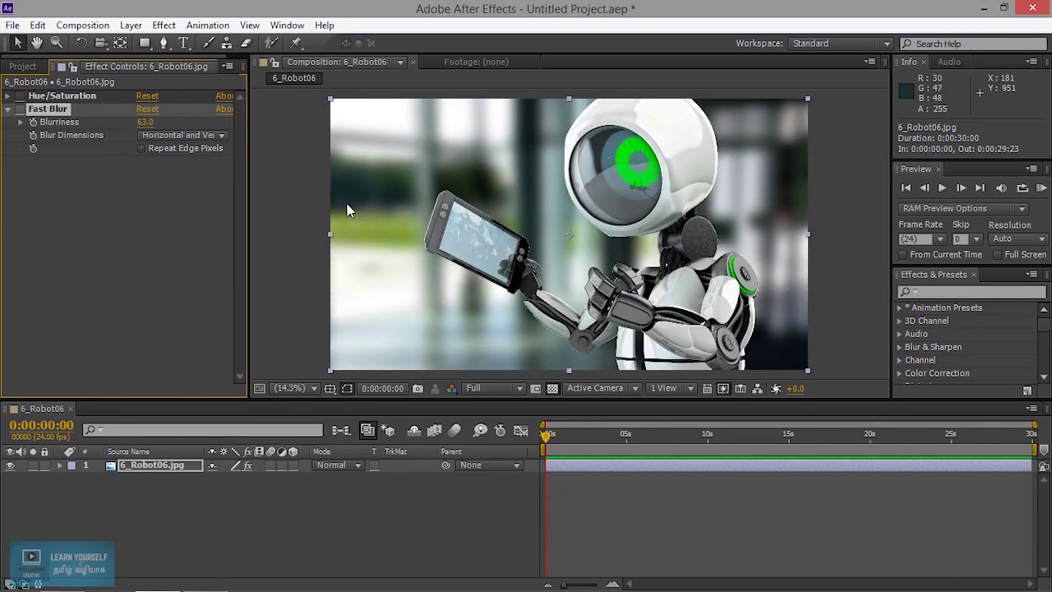
left_click(20, 109)
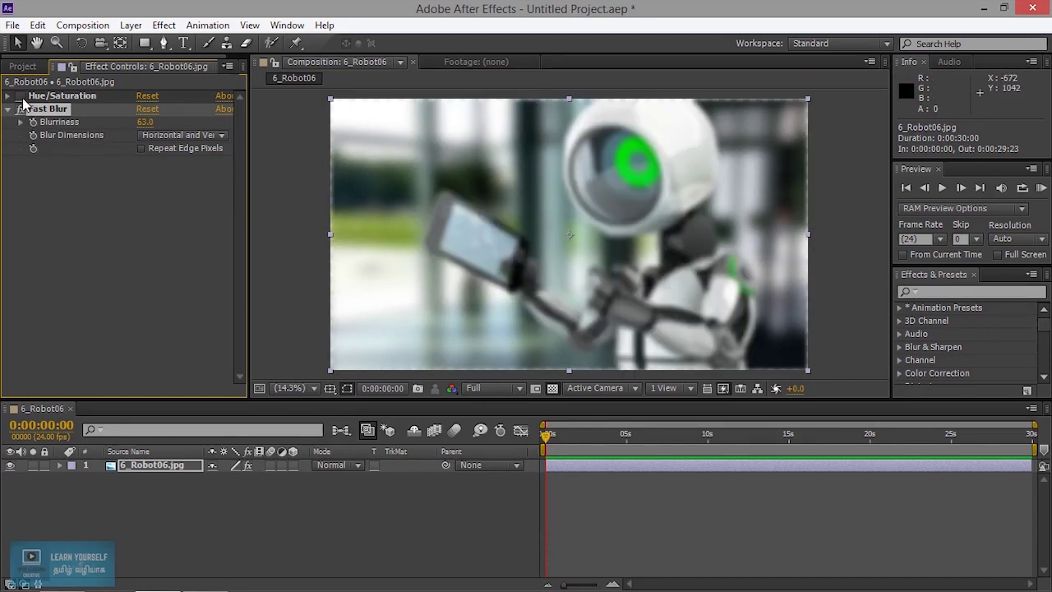
left_click(21, 96)
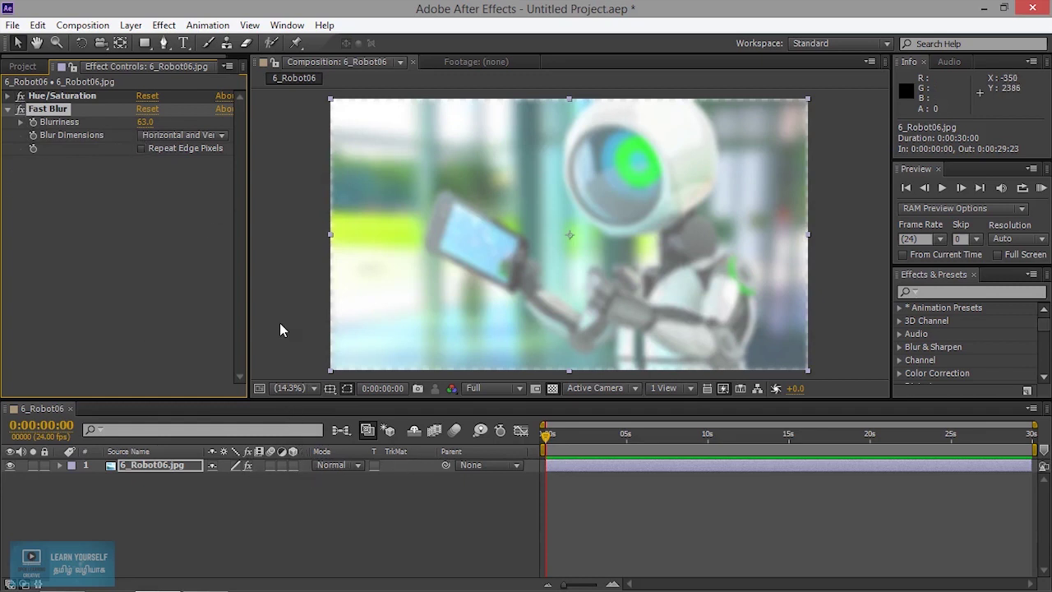
- Search Effects & Presets for Color Balance and drag it onto the robot photo
left_click(956, 292)
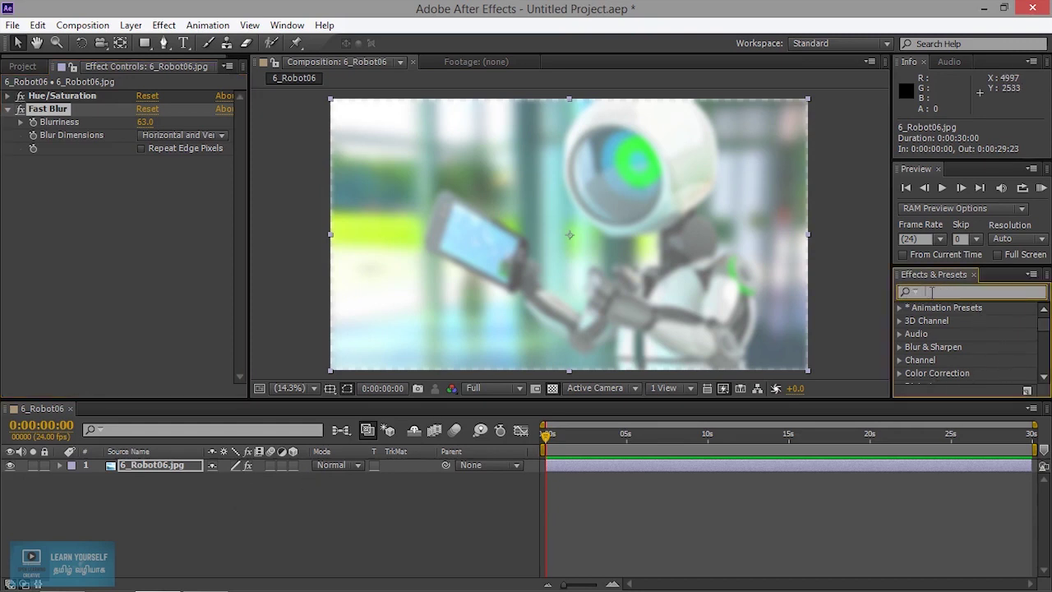
type("colo")
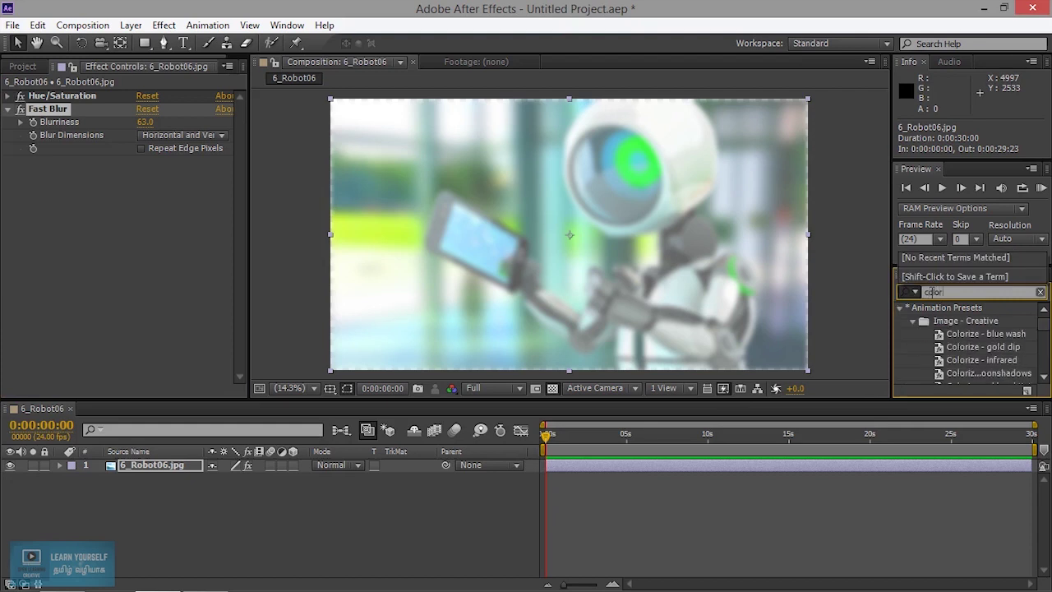
type("r")
scroll(991, 349, "down", 2)
scroll(992, 351, "down", 3)
scroll(991, 362, "down", 1)
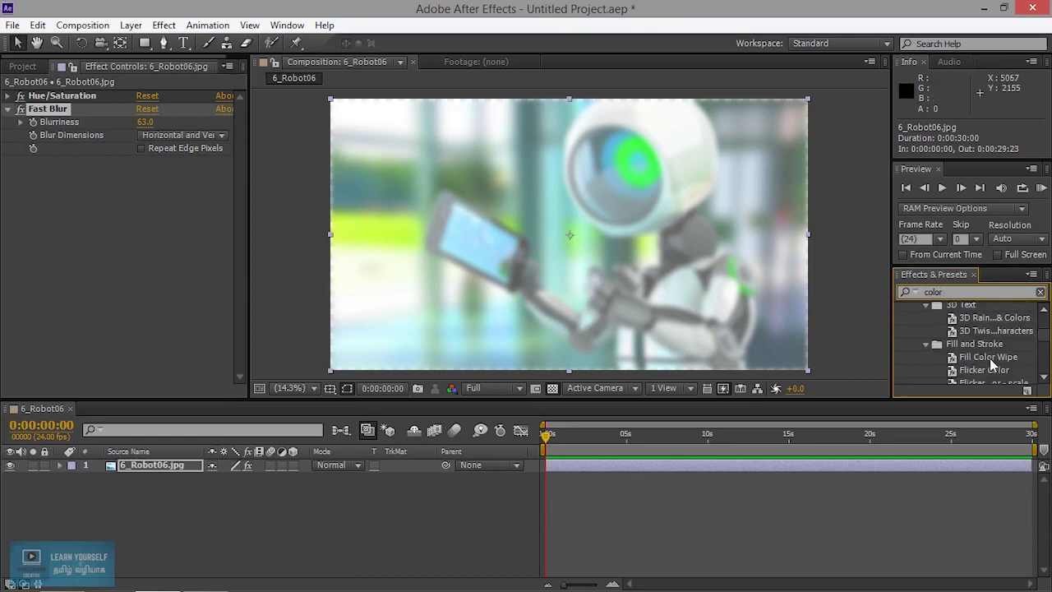
scroll(993, 366, "up", 3)
scroll(989, 358, "up", 2)
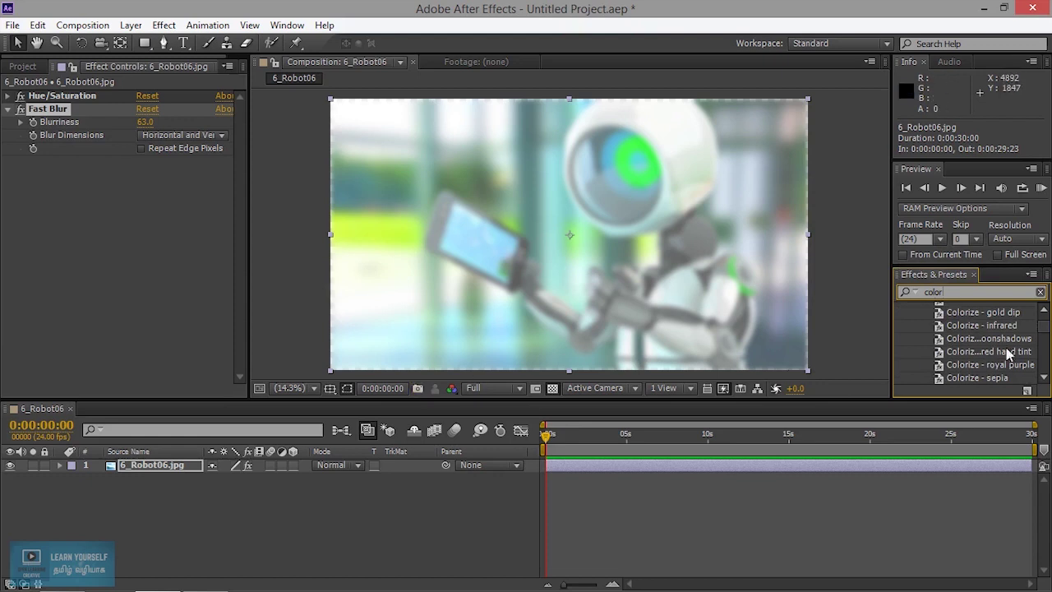
left_click_drag(961, 293, 928, 291)
left_click(927, 292)
type("ba")
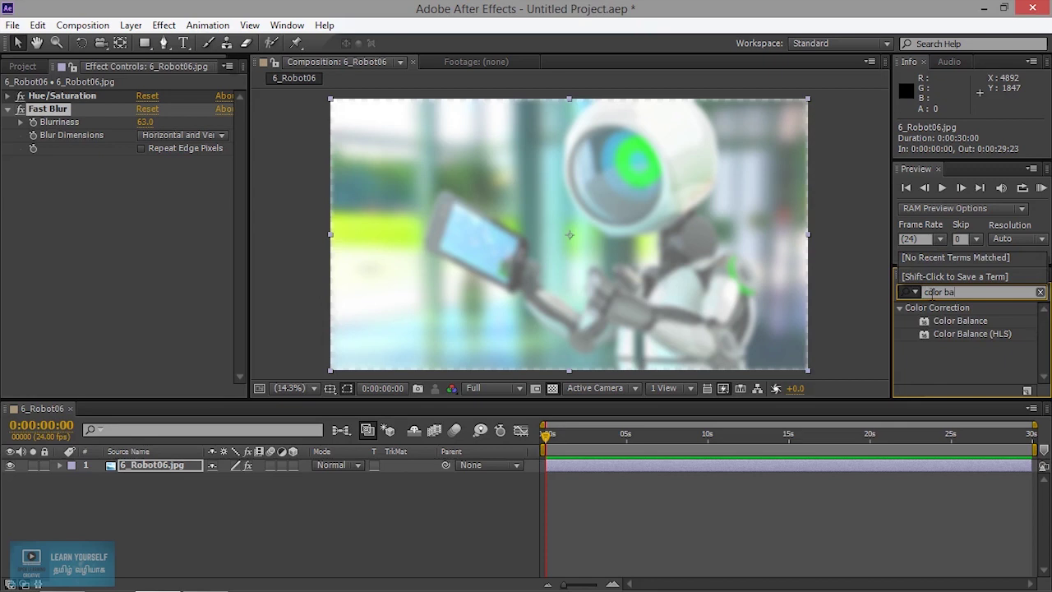
left_click_drag(960, 321, 436, 297)
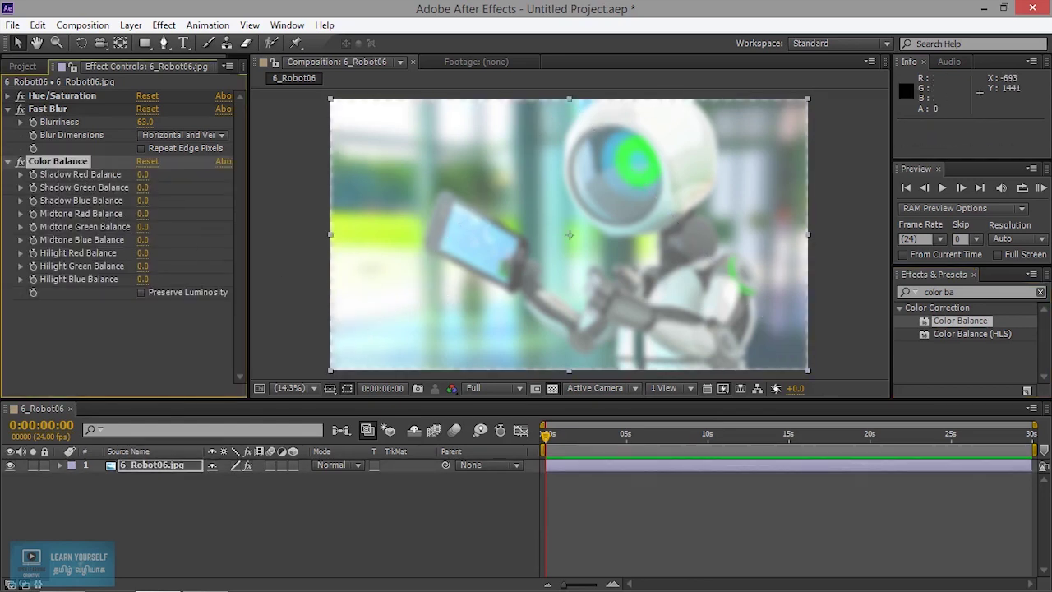
- Turn off Fast Blur, set Color Balance Shadow Green 43.0 and Shadow Blue 51.0, then compare
left_click_drag(144, 188, 153, 187)
left_click(20, 108)
left_click_drag(143, 201, 202, 258)
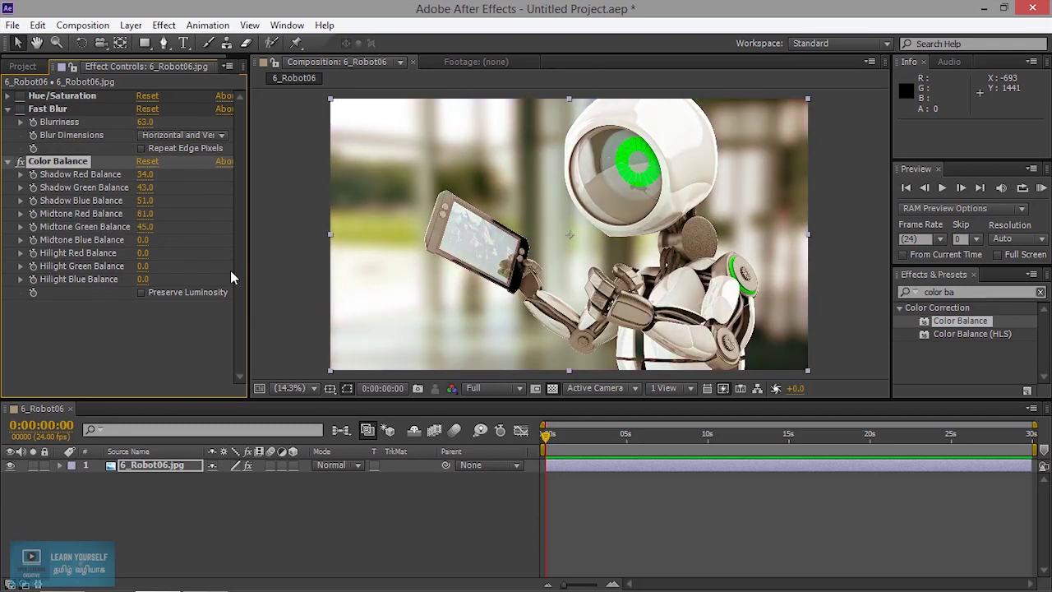
left_click(8, 110)
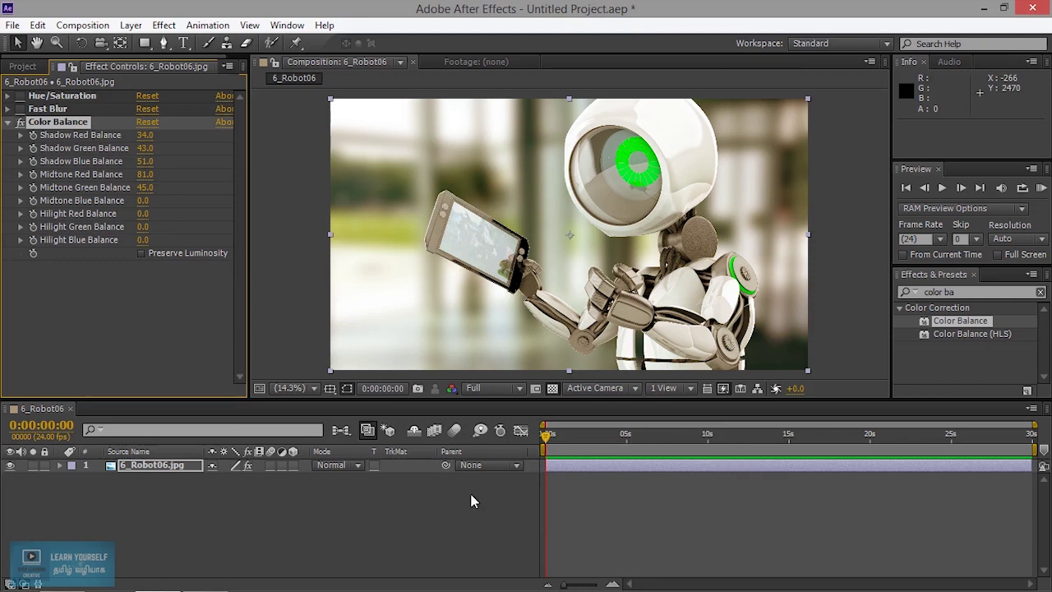
left_click(248, 466)
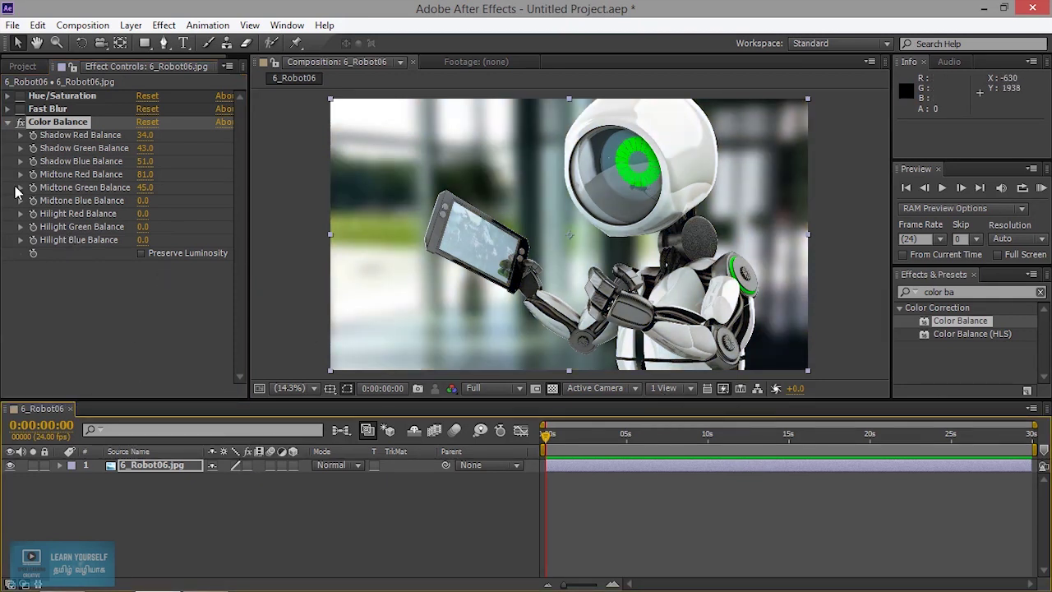
- Fold away Color Balance, deselect the robot layer, and bring up the Window panel list
left_click(8, 121)
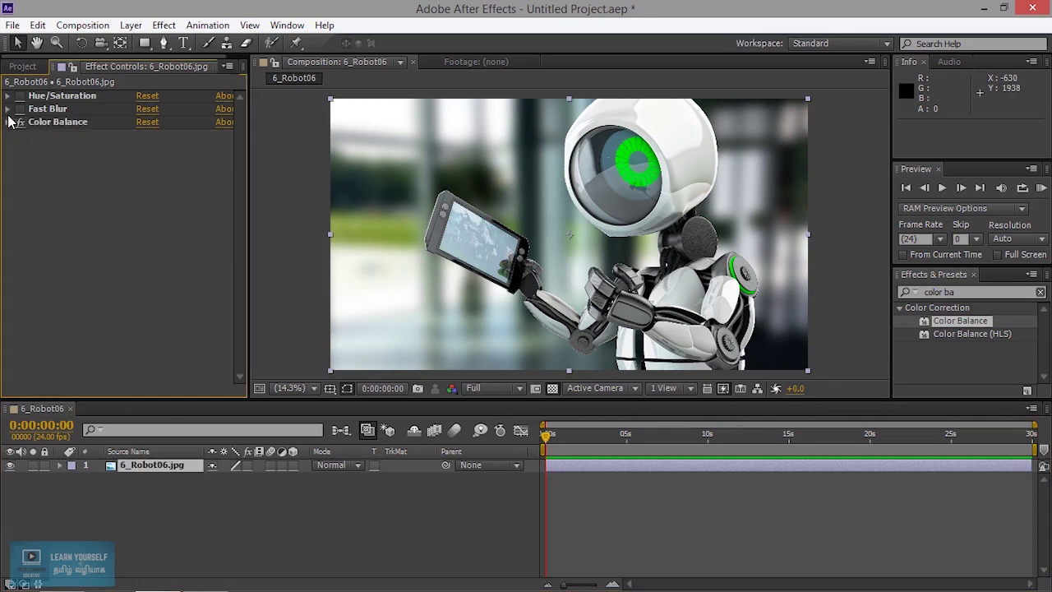
left_click(164, 25)
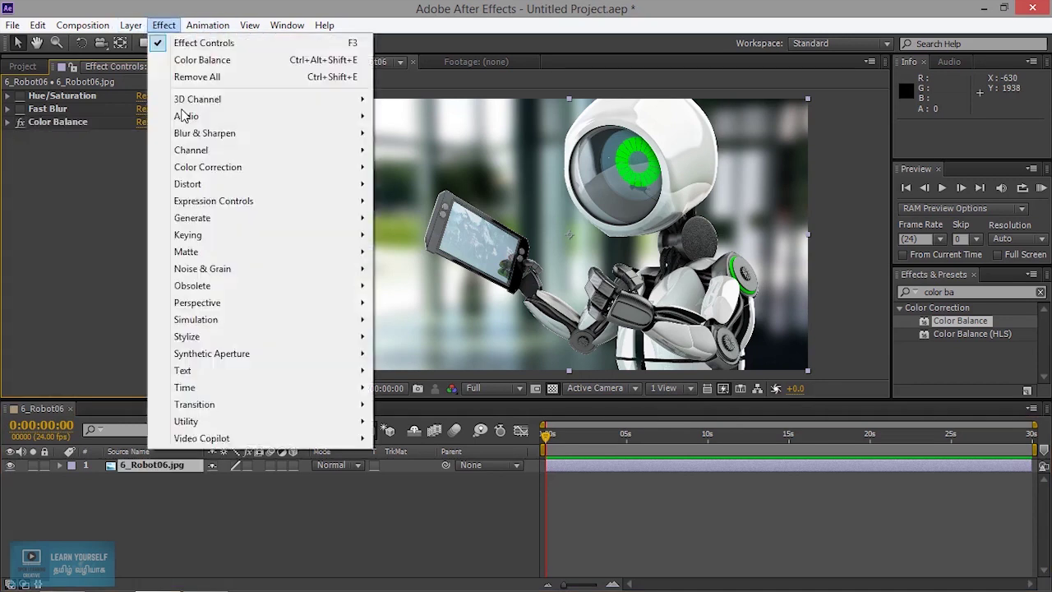
left_click(52, 209)
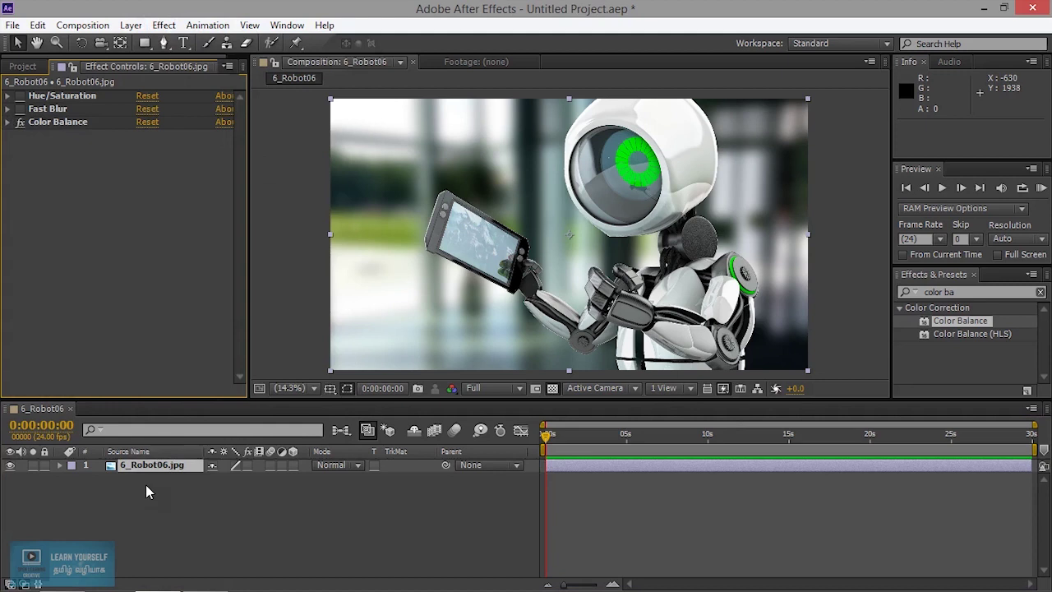
right_click(156, 471)
left_click(118, 494)
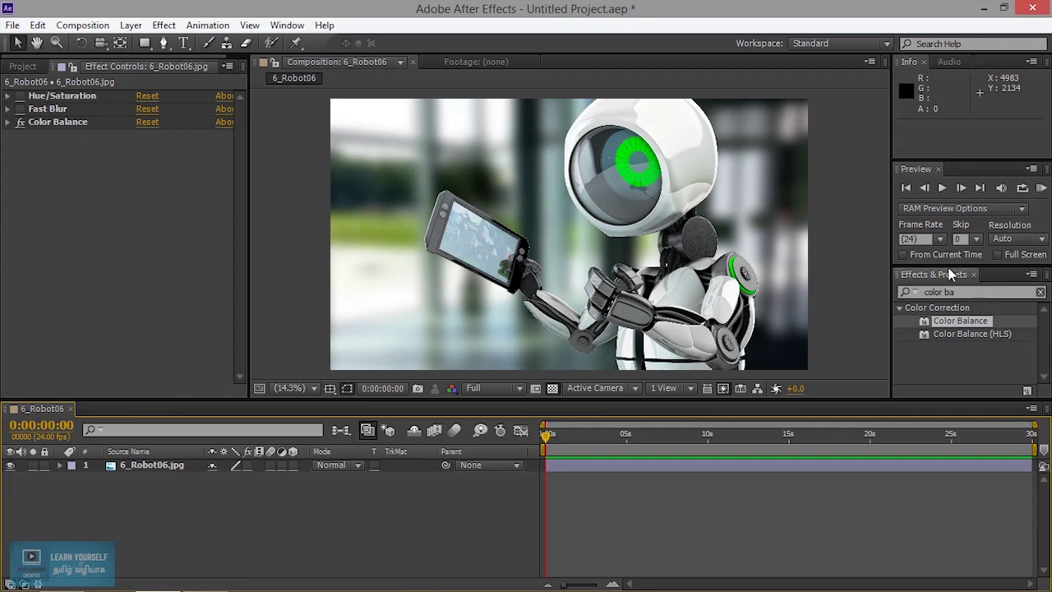
left_click(286, 25)
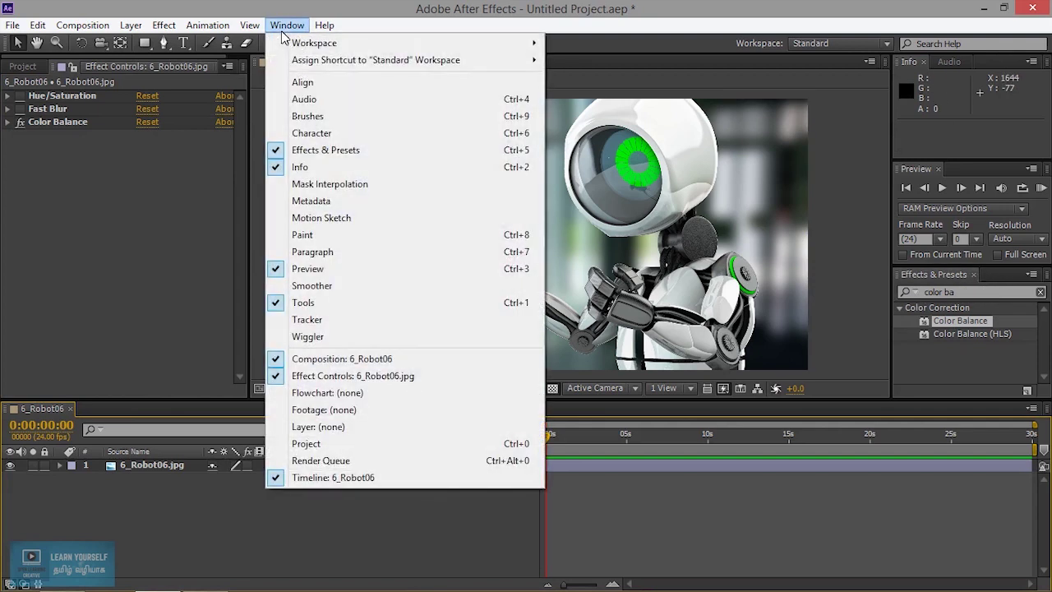